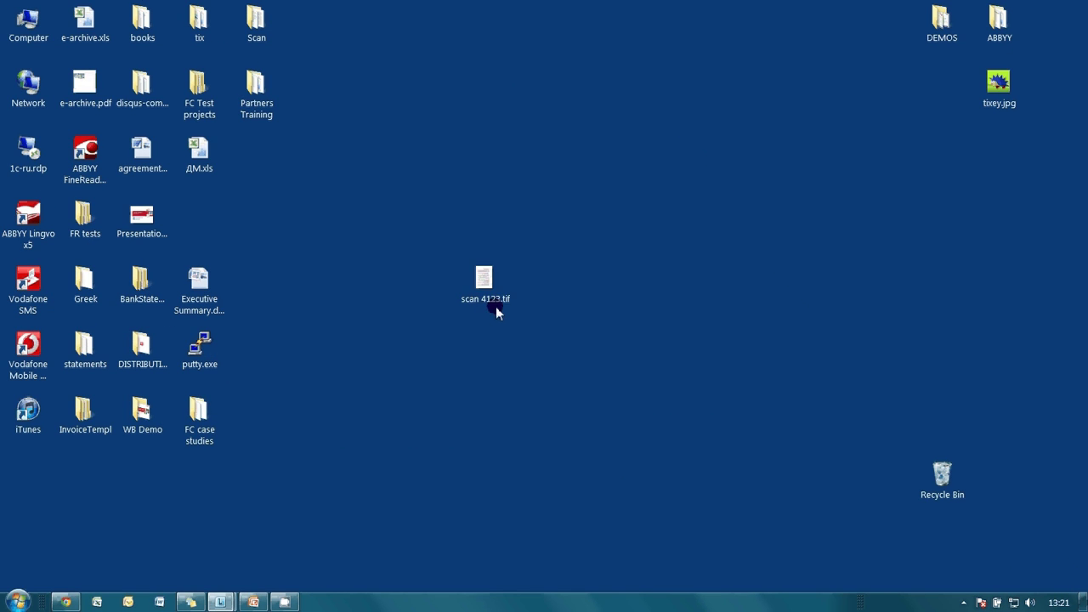
# - View scan 4123.tif in Photo Viewer up to the page 5 purchase order, then close it
pyautogui.click(494, 297)
pyautogui.doubleClick(494, 297)
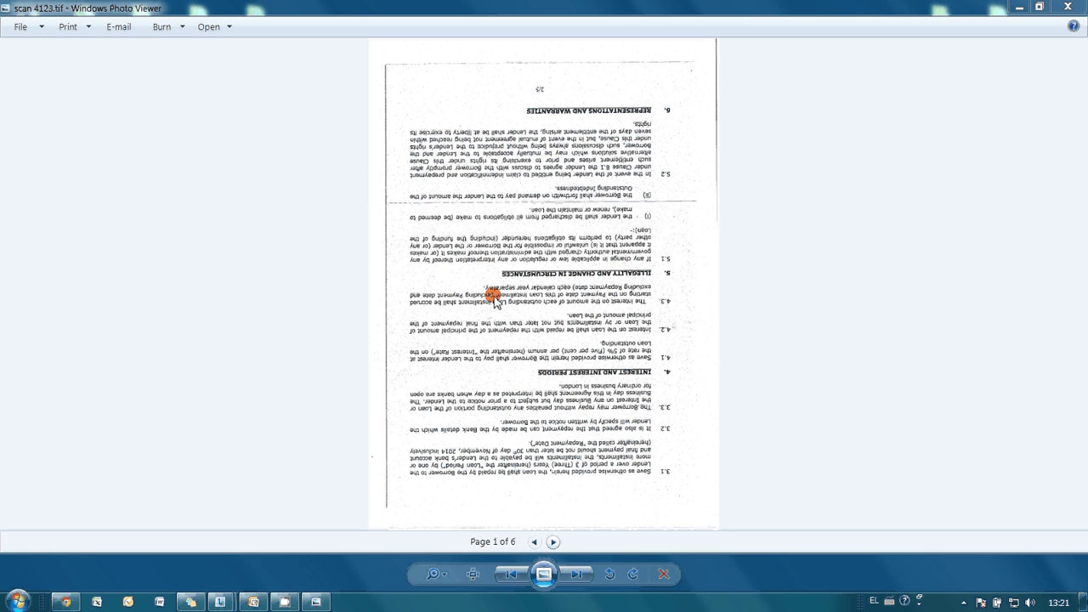
pyautogui.click(553, 542)
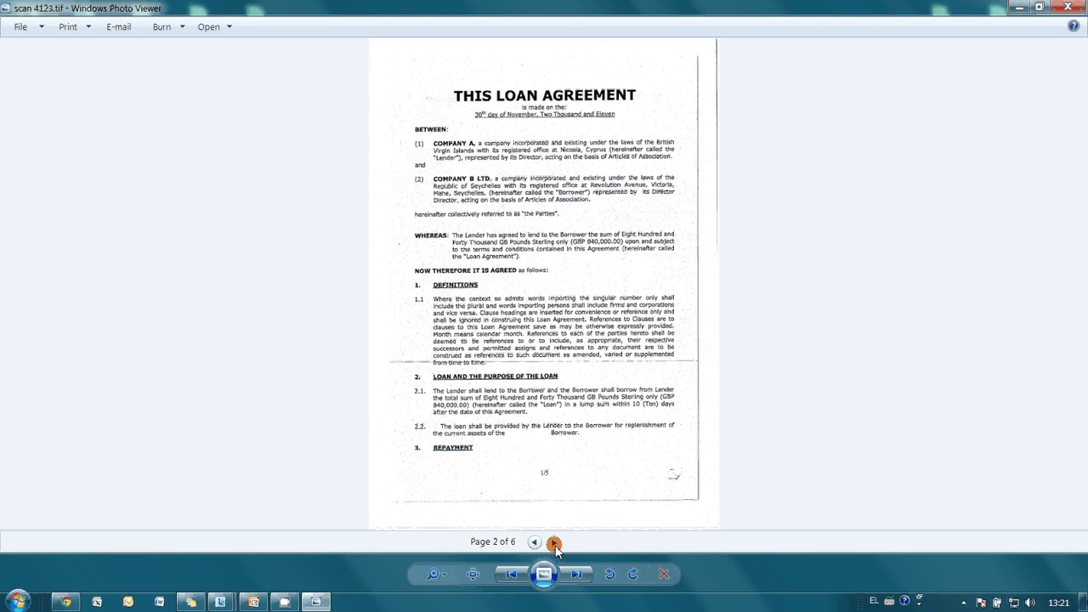
pyautogui.click(554, 542)
pyautogui.click(553, 542)
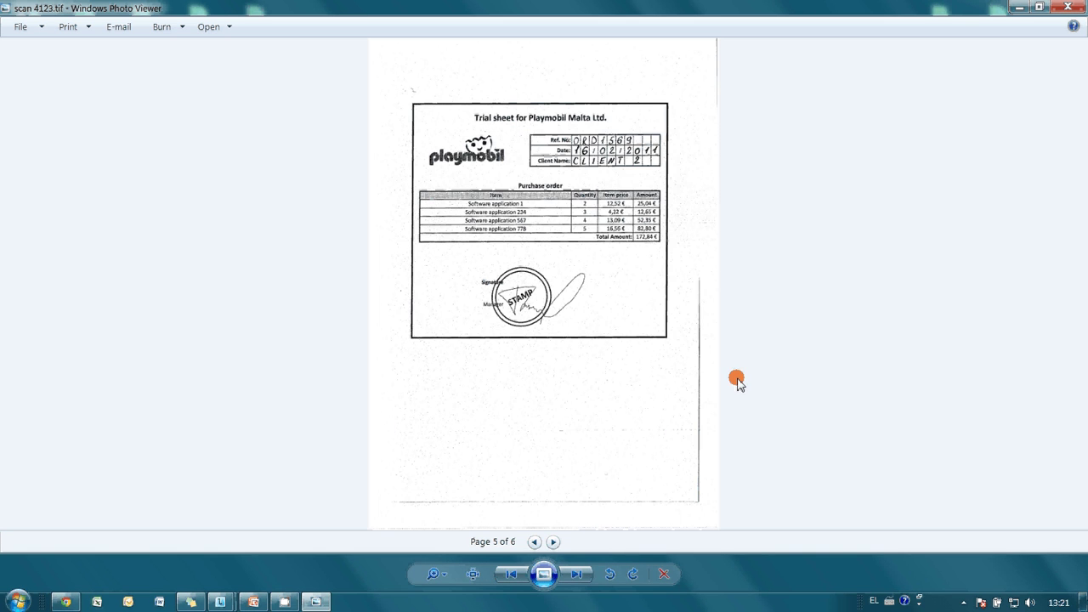
pyautogui.click(1070, 7)
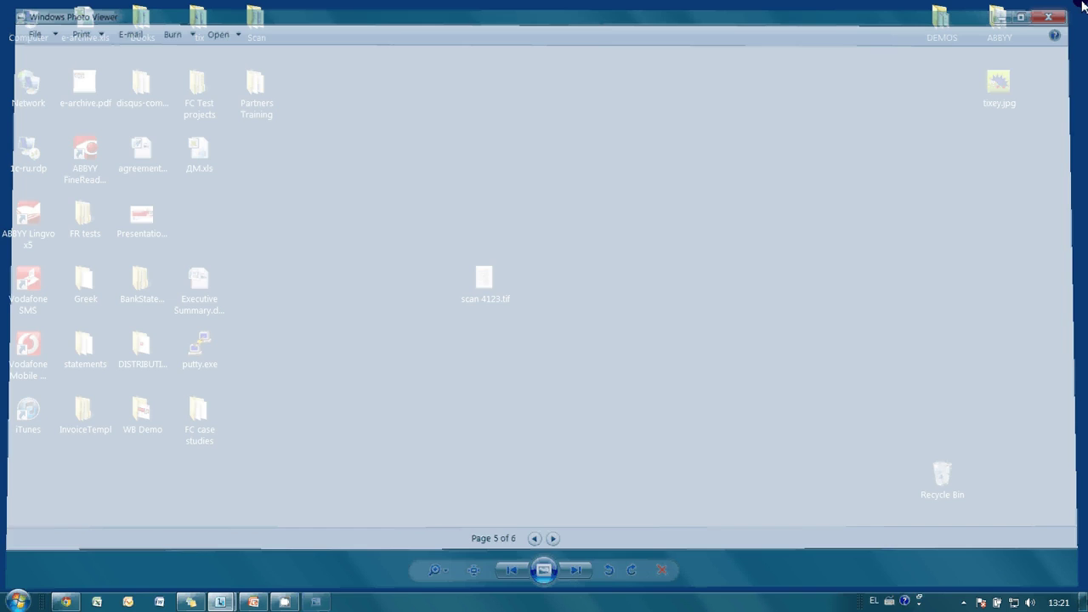
# - Open scan 4123.tif in ABBYY FineReader 11 from its context menu
pyautogui.rightClick(490, 283)
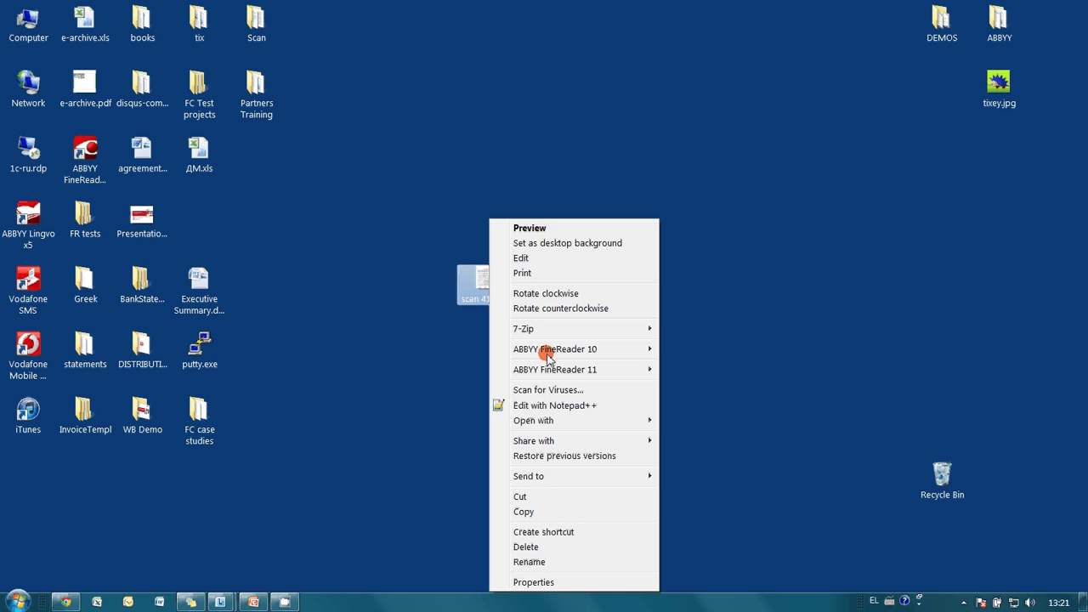
pyautogui.moveTo(555, 370)
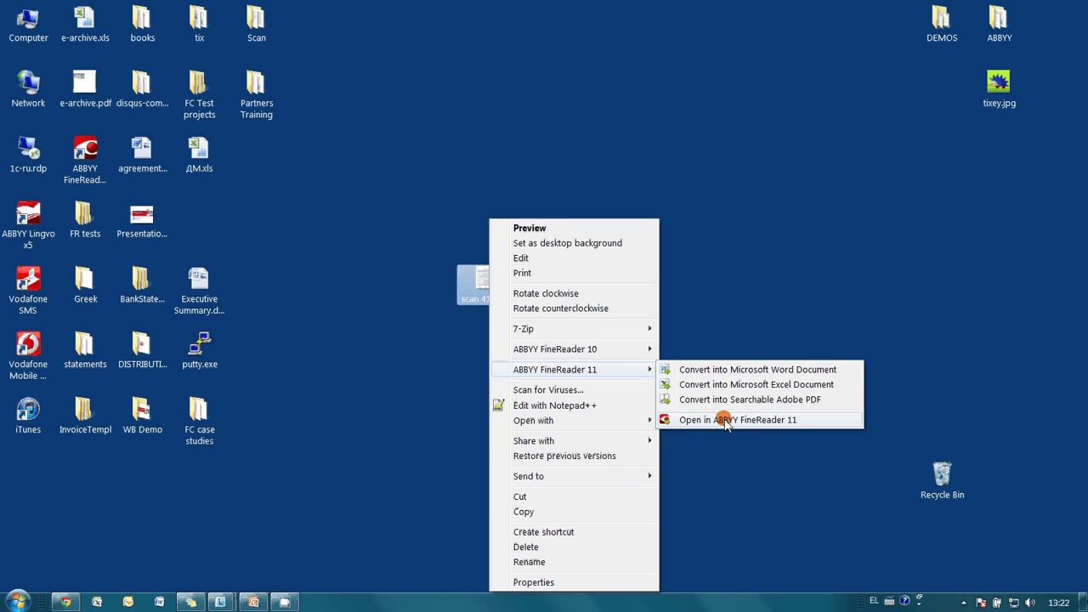
pyautogui.click(725, 420)
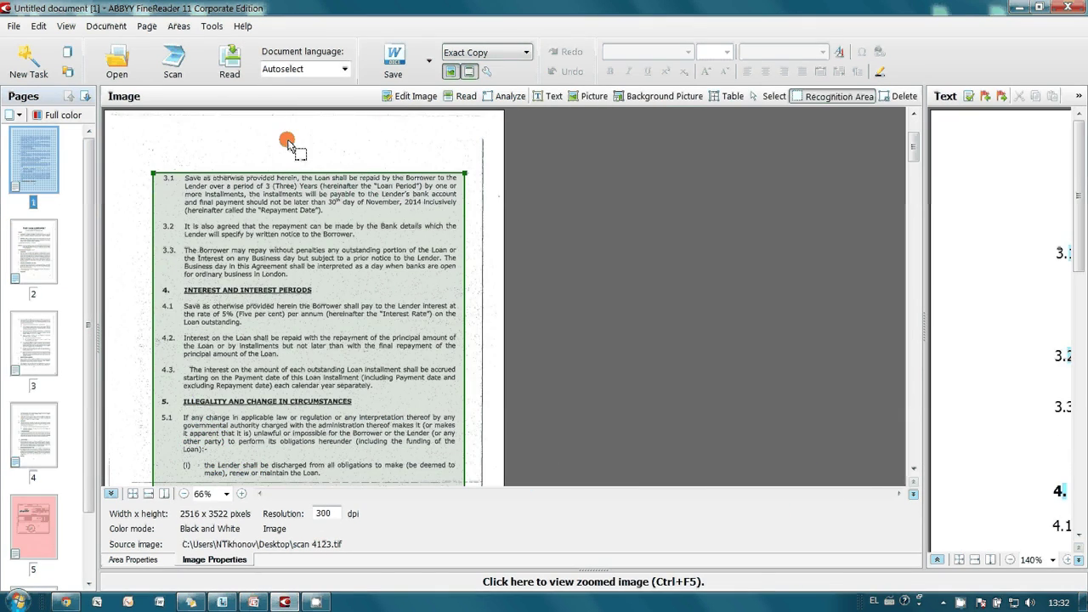
# - Check pages 2 and 3 of the recognized scan in the Pages pane
pyautogui.scroll(-1, 80, 213)
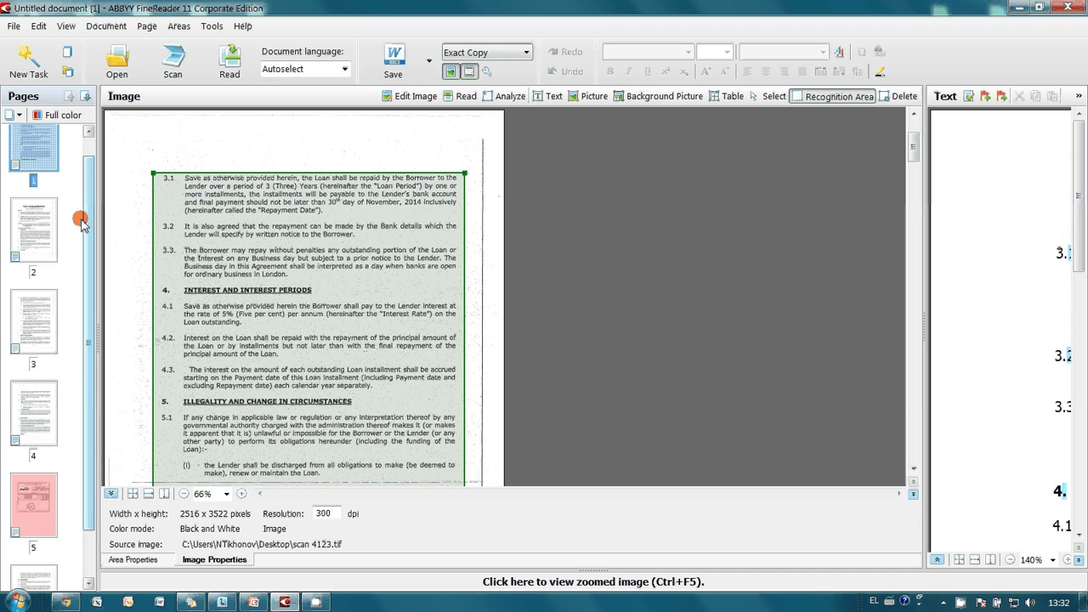
pyautogui.click(52, 217)
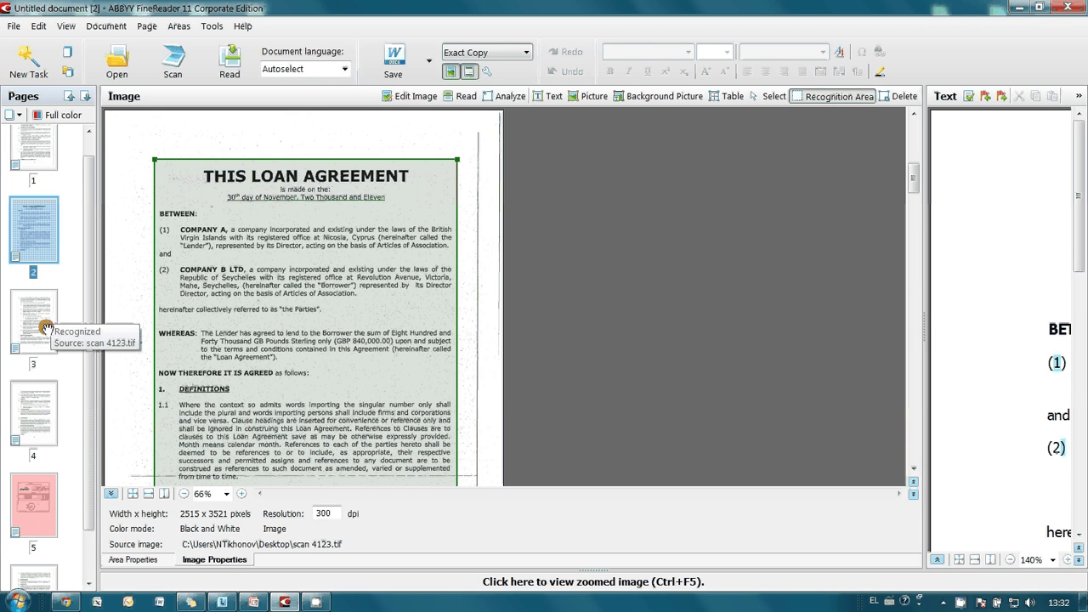
pyautogui.click(47, 327)
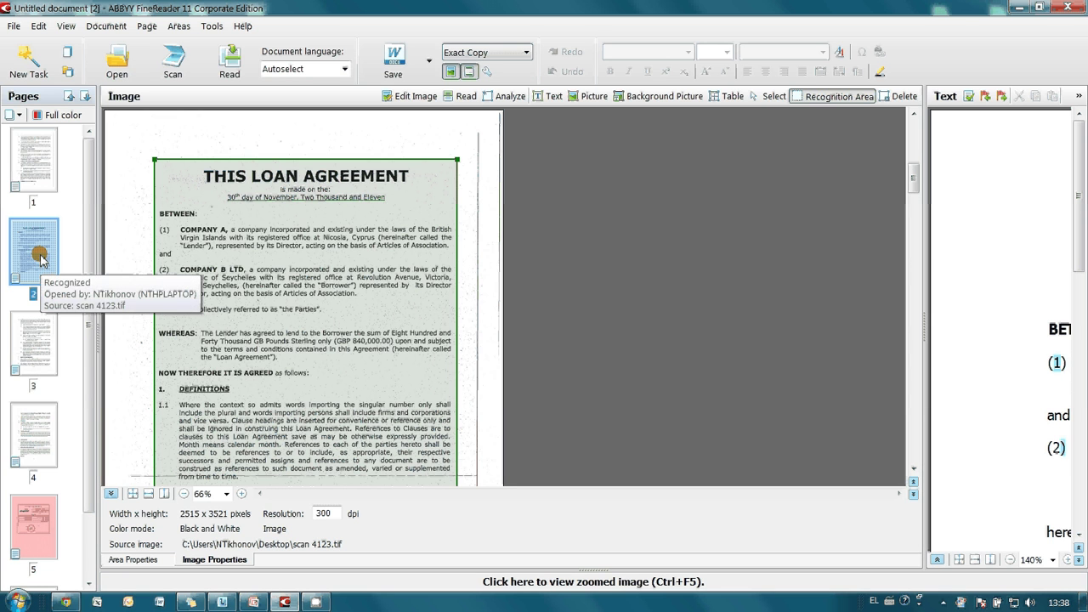
# - Move the purchase order to page 6 and select agreement pages 1–5 together
pyautogui.click(27, 163)
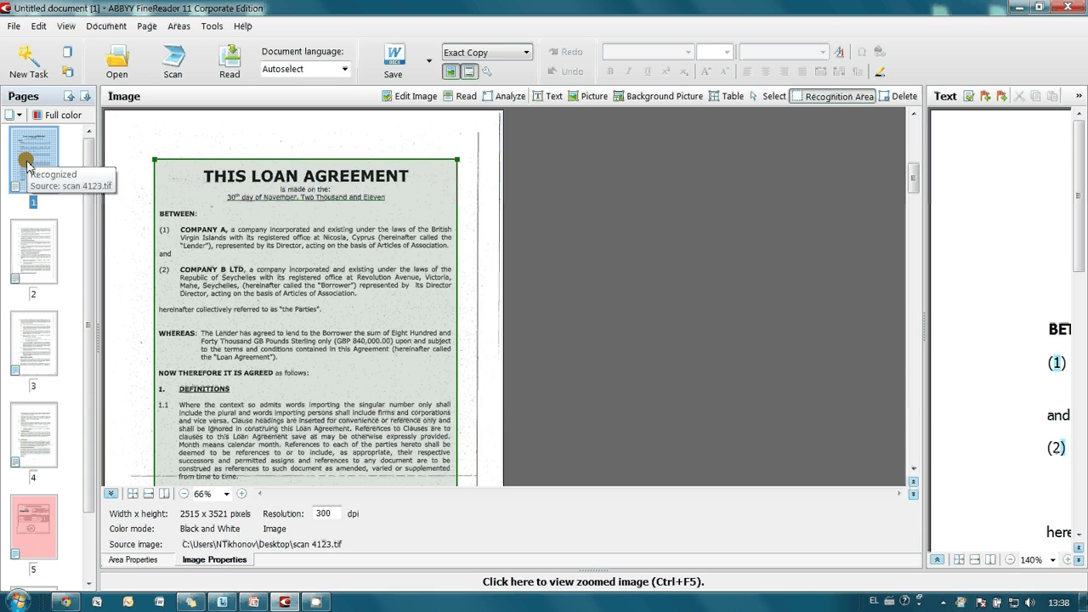
pyautogui.moveTo(87, 169); pyautogui.dragTo(90, 243)
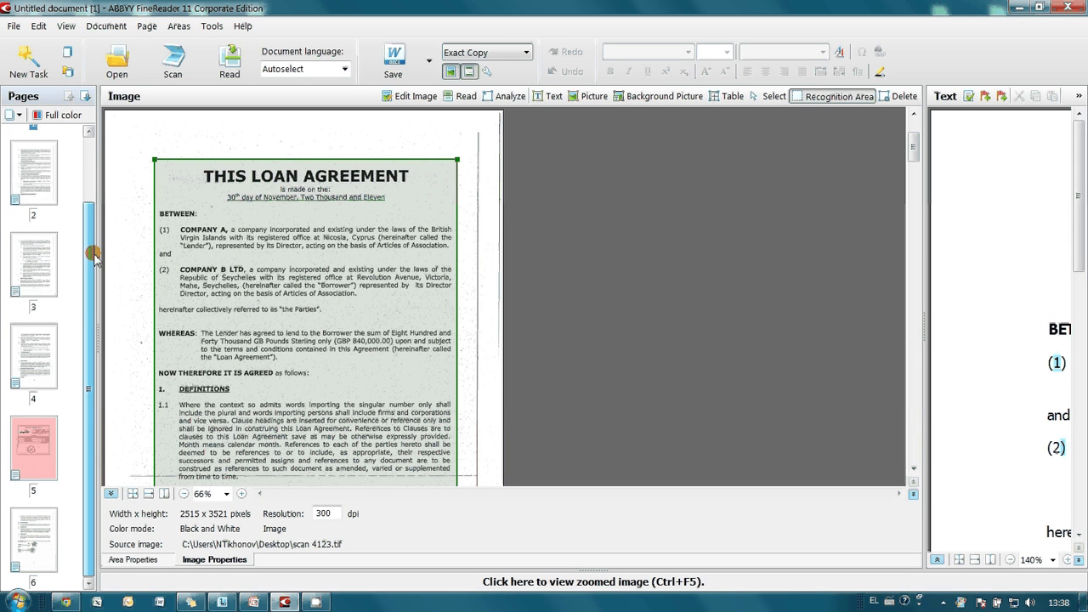
pyautogui.click(34, 534)
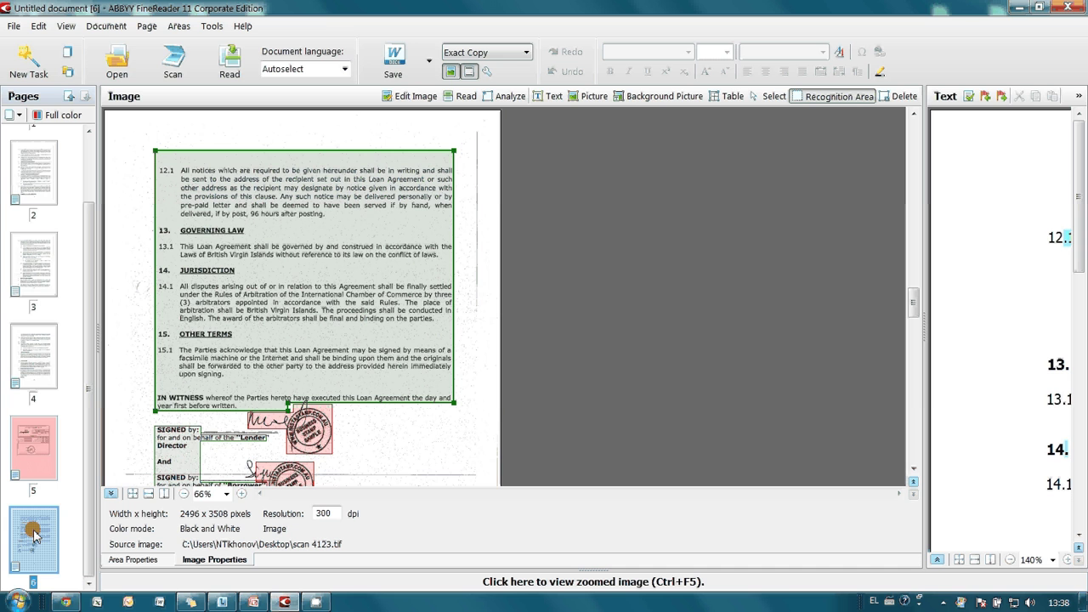
pyautogui.click(21, 448)
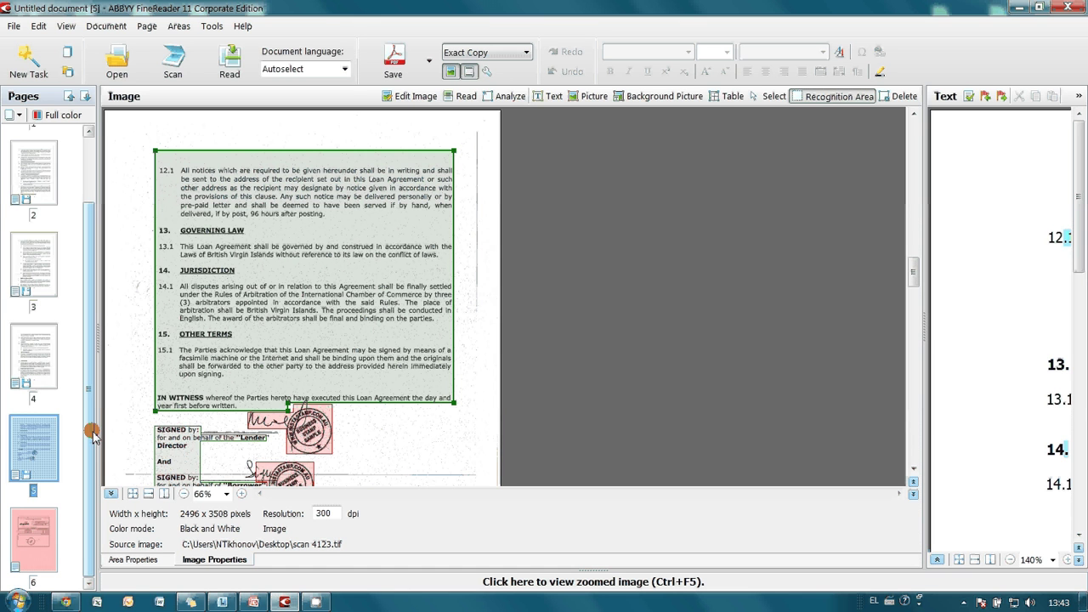
pyautogui.moveTo(88, 400); pyautogui.dragTo(85, 327)
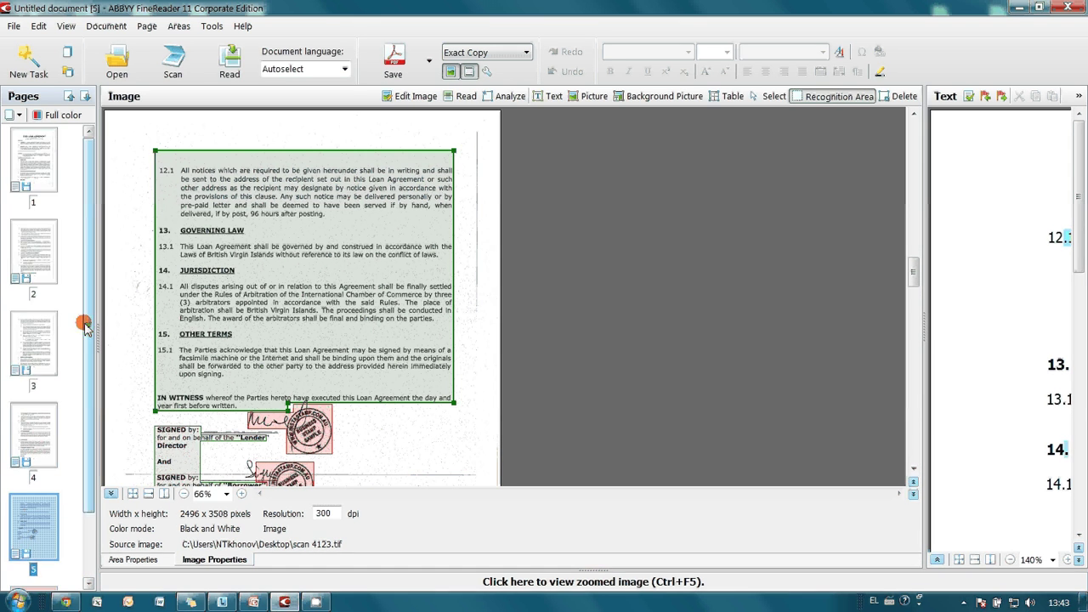
pyautogui.click(36, 194)
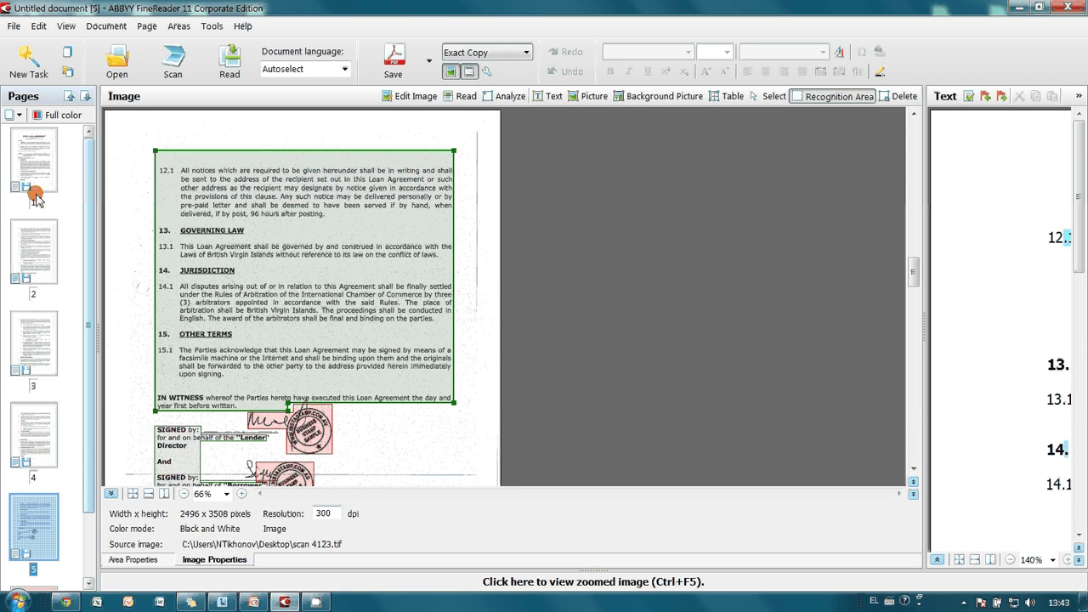
pyautogui.moveTo(92, 192); pyautogui.dragTo(93, 283)
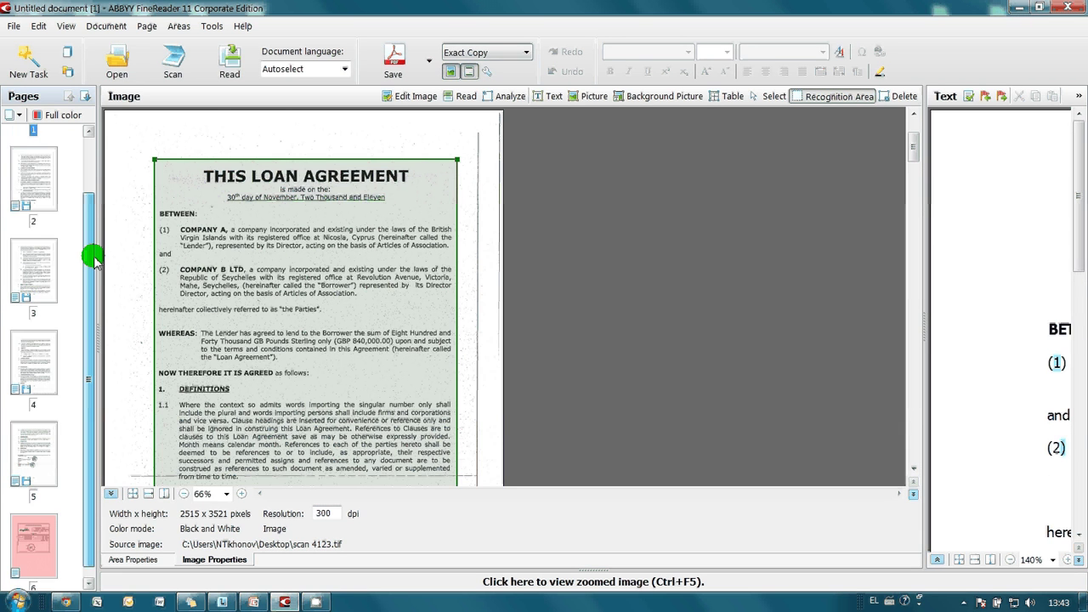
pyautogui.keyDown('shift'); pyautogui.click(51, 431); pyautogui.keyUp('shift')
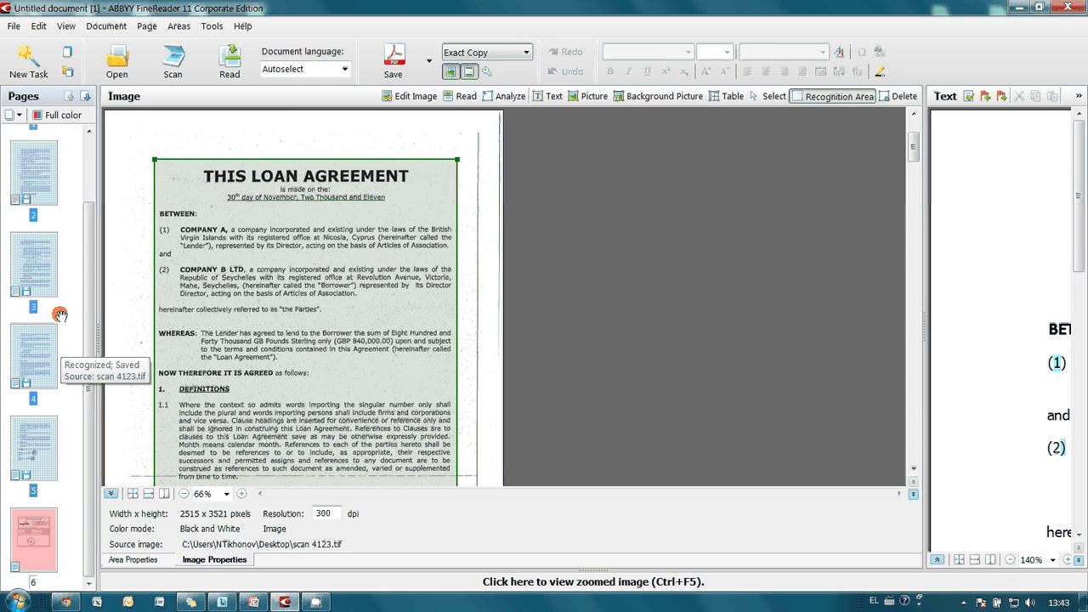
# - Save the selected agreement pages to the Desktop as agreement.pdf
pyautogui.rightClick(34, 255)
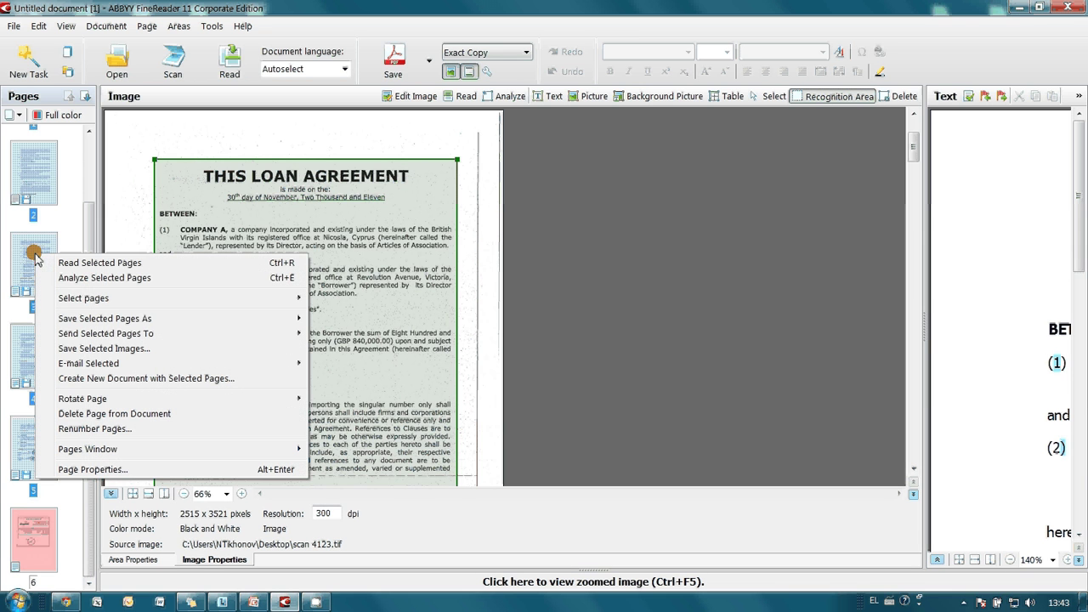
pyautogui.moveTo(105, 318)
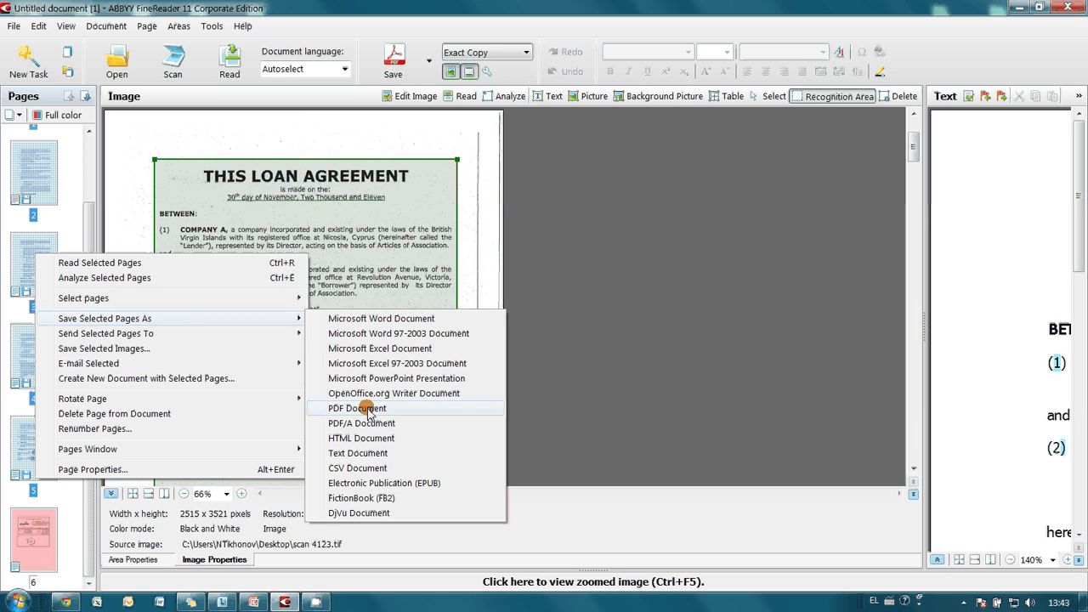
pyautogui.click(369, 411)
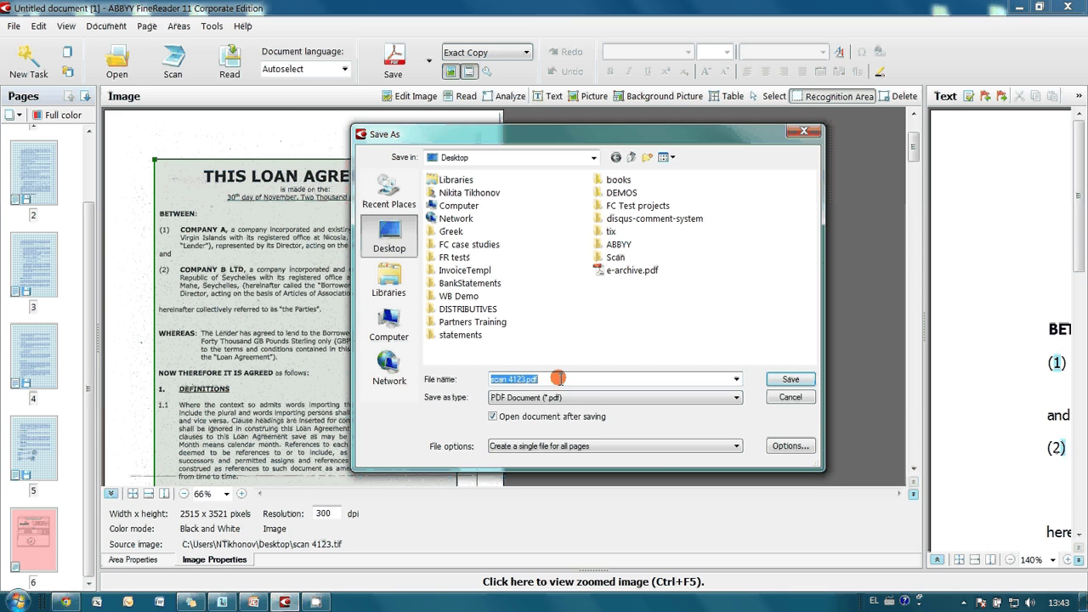
pyautogui.write('agreement')
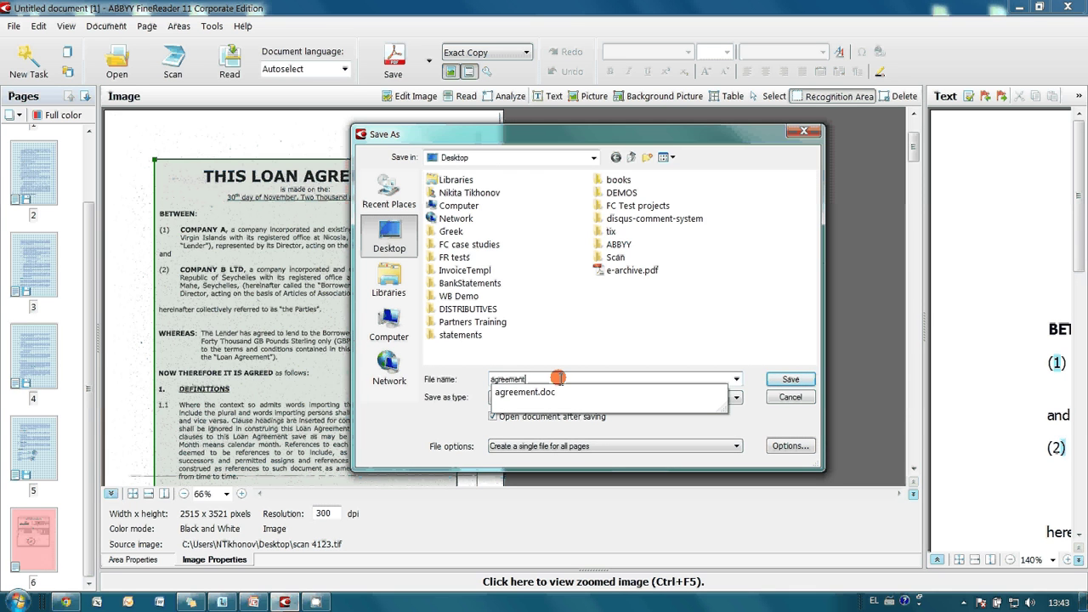
pyautogui.click(756, 374)
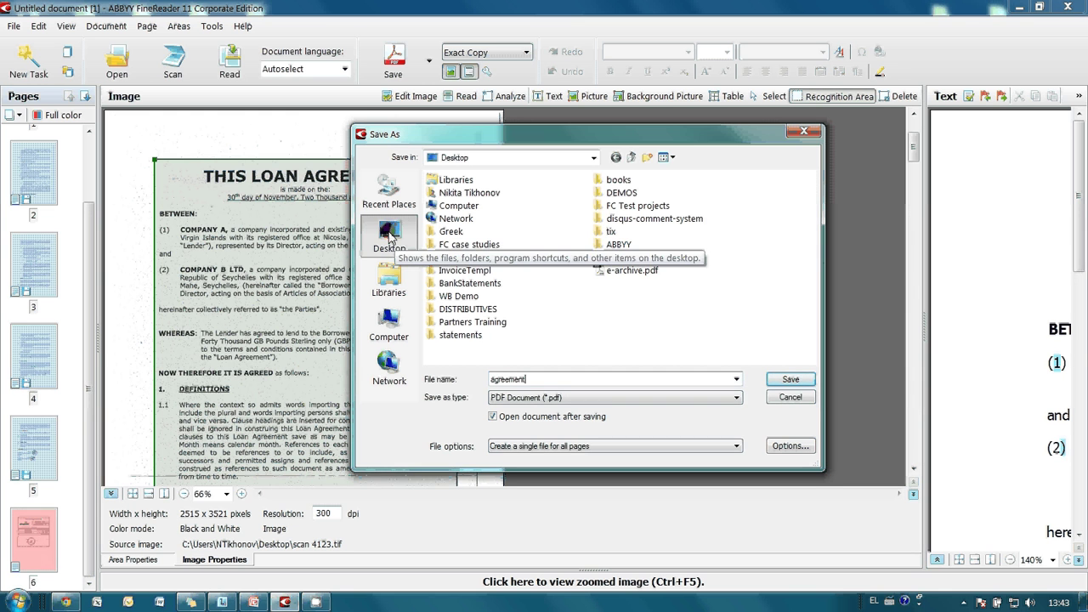
pyautogui.click(396, 244)
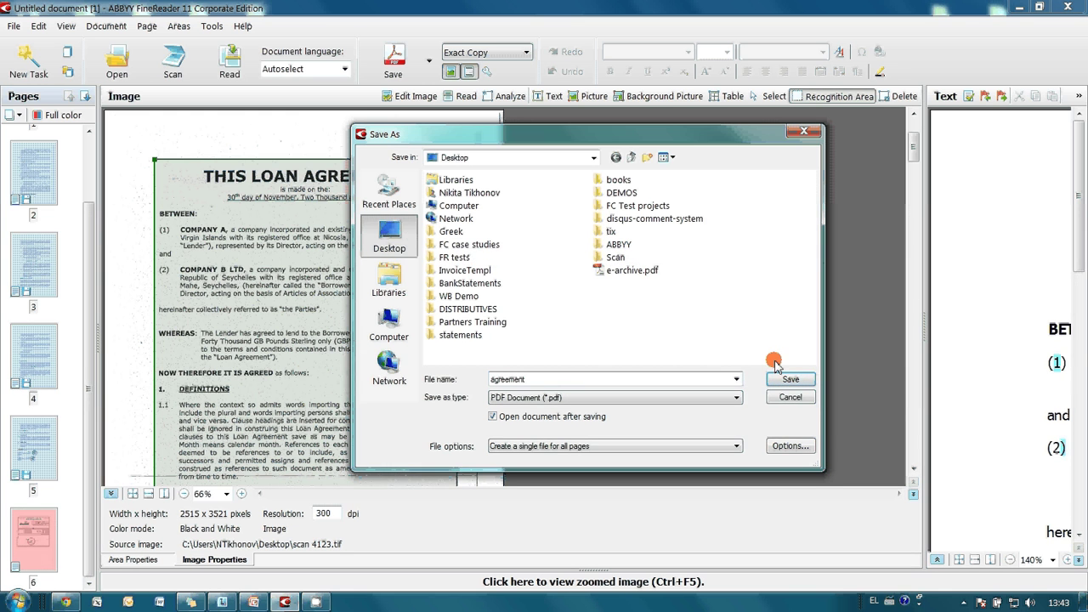
pyautogui.click(791, 379)
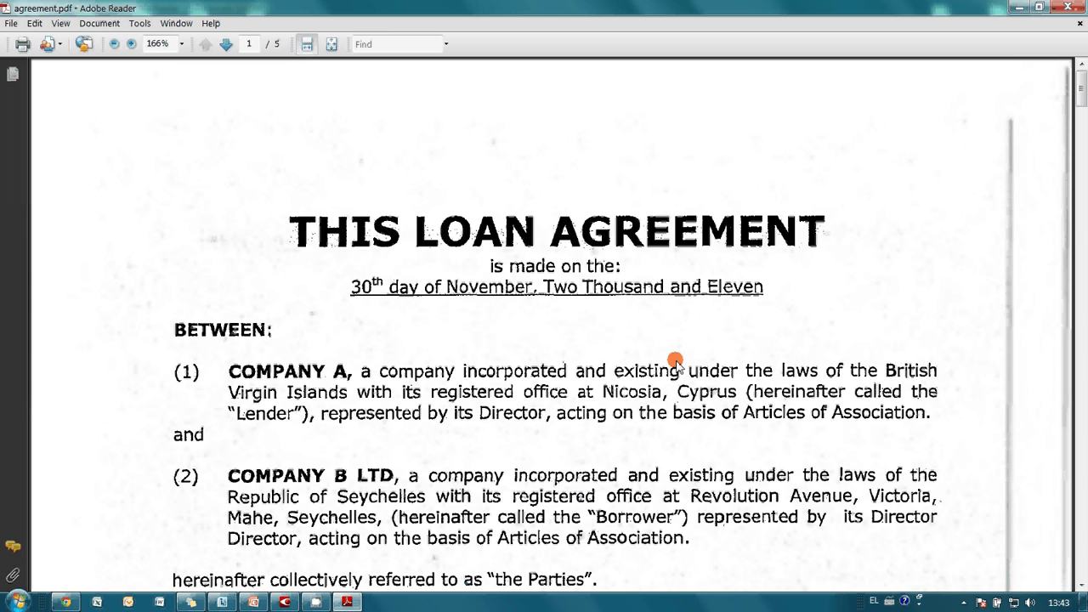
# - Search agreement.pdf for 'Interest' and copy the text of clause 3.3
pyautogui.click(401, 43)
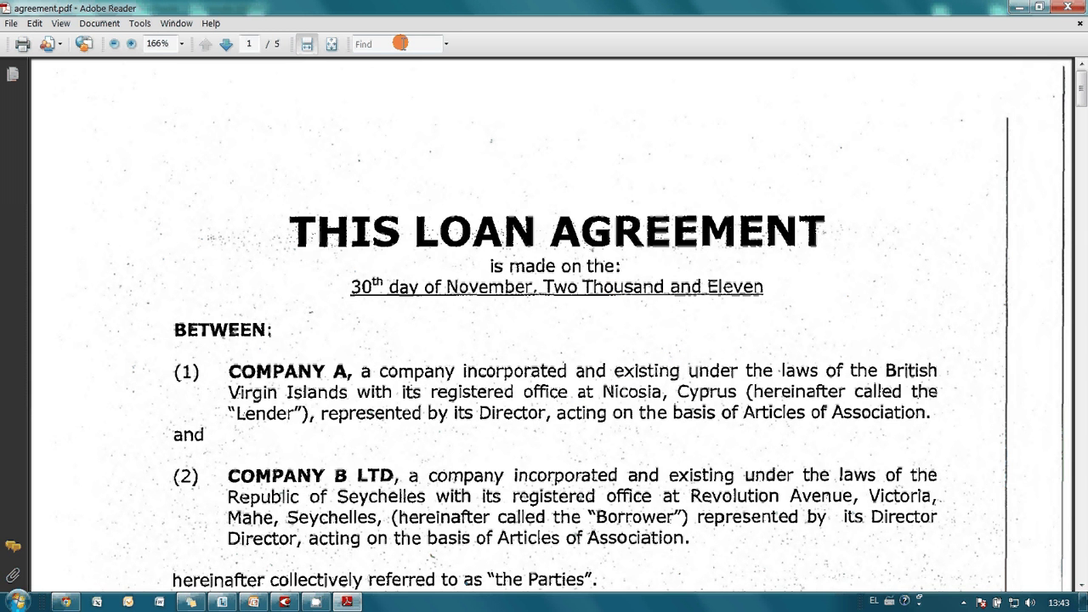
pyautogui.write('In')
pyautogui.write('terest')
pyautogui.press('Return')
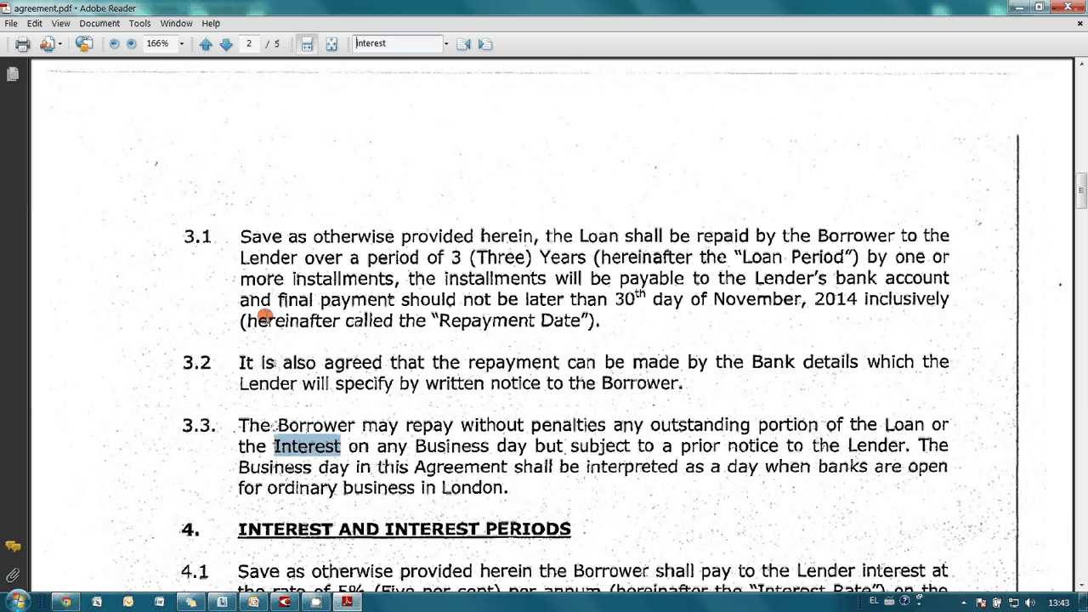
pyautogui.moveTo(242, 422)
pyautogui.mouseDown()
pyautogui.moveTo(552, 469)
pyautogui.moveTo(522, 490)
pyautogui.moveTo(543, 505)
pyautogui.moveTo(534, 469)
pyautogui.mouseUp()
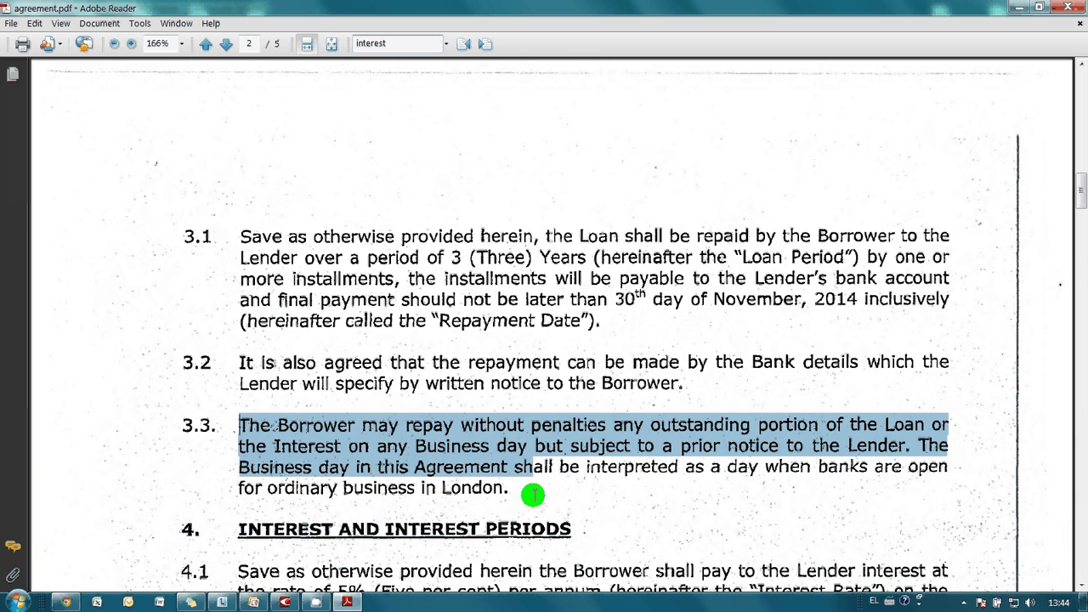
pyautogui.rightClick(473, 453)
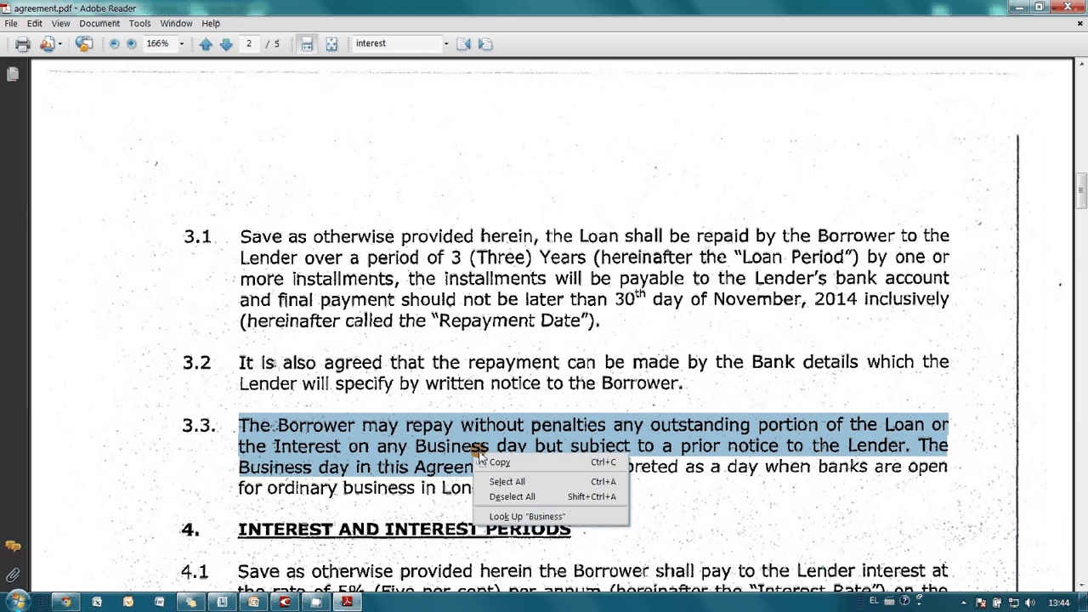
pyautogui.click(508, 460)
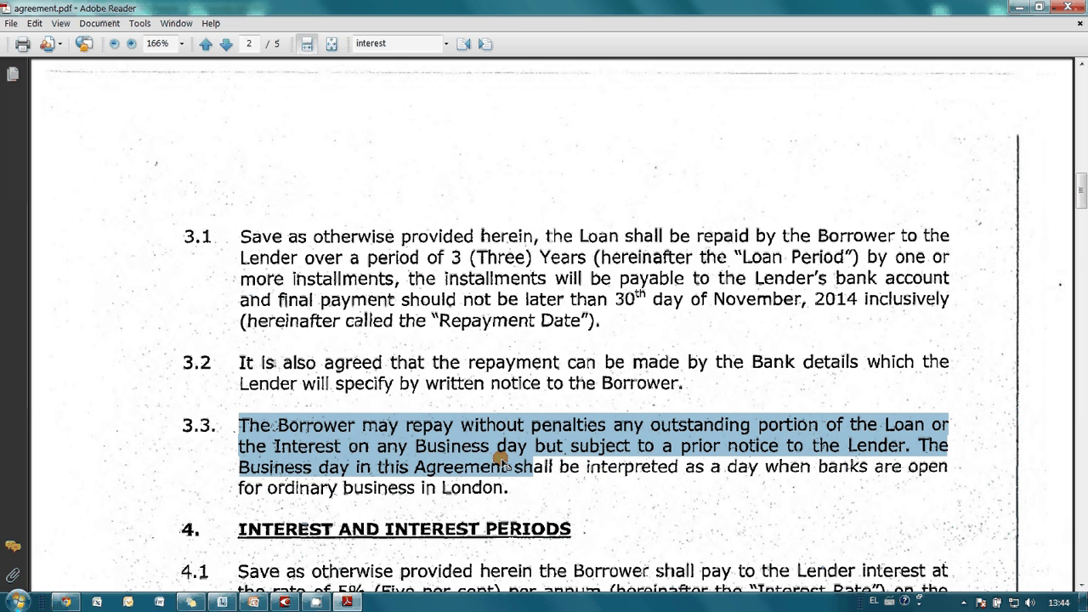
# - Paste clause 3.3 into Notepad, discard it without saving, and close Adobe Reader
pyautogui.press('super+r')
pyautogui.press('Return')
pyautogui.write('The^Borrower may repay without penalties any outstanding portion of the Loan or the Interest on any Business day but; subject to a prior notice to the Lender. The Business day in this Agreement sh')
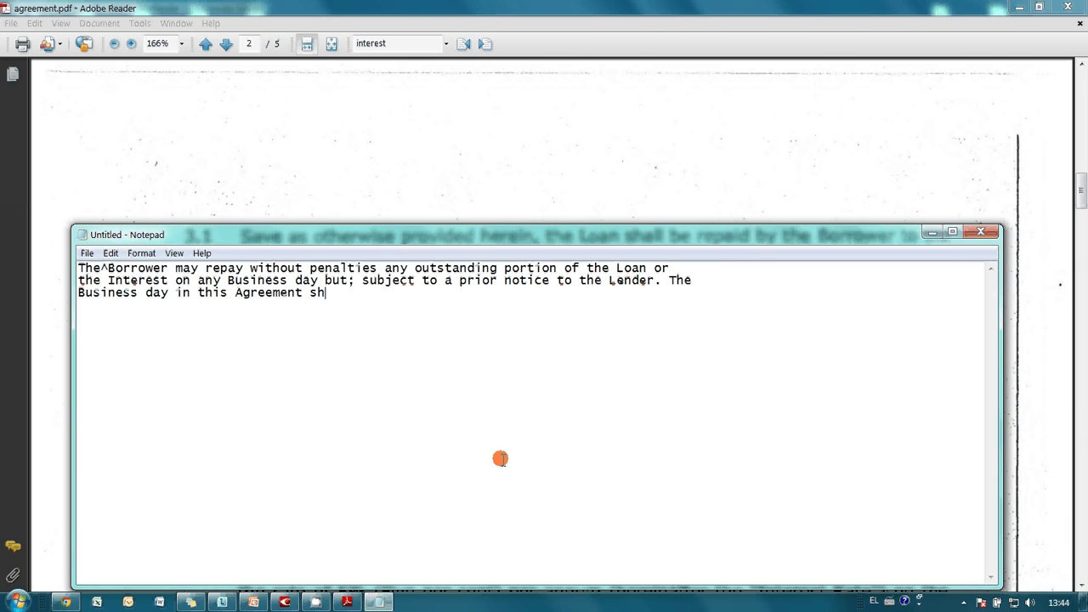
pyautogui.click(983, 232)
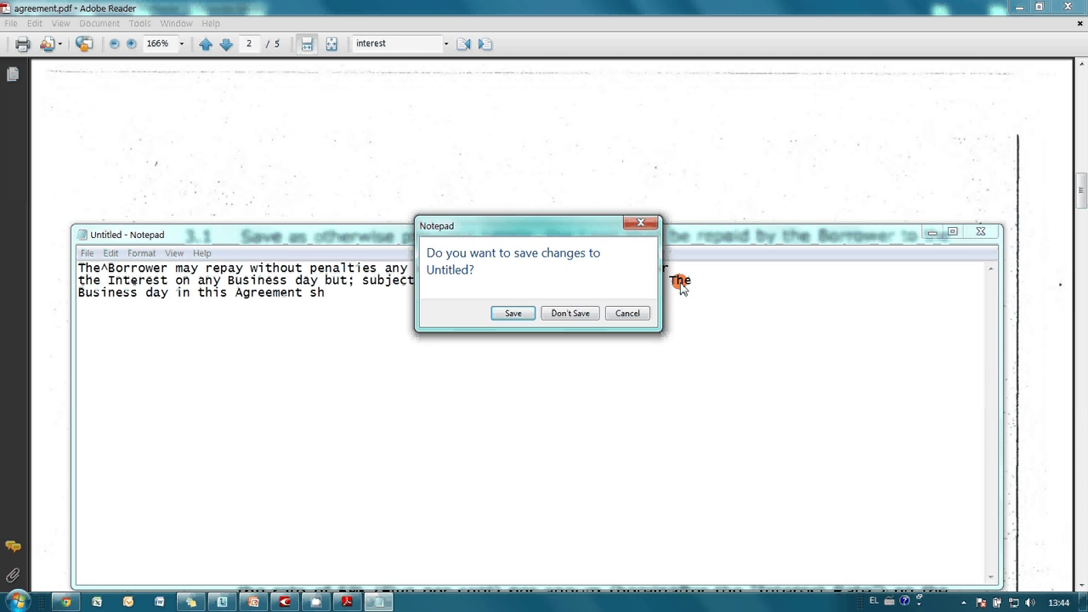
pyautogui.click(587, 315)
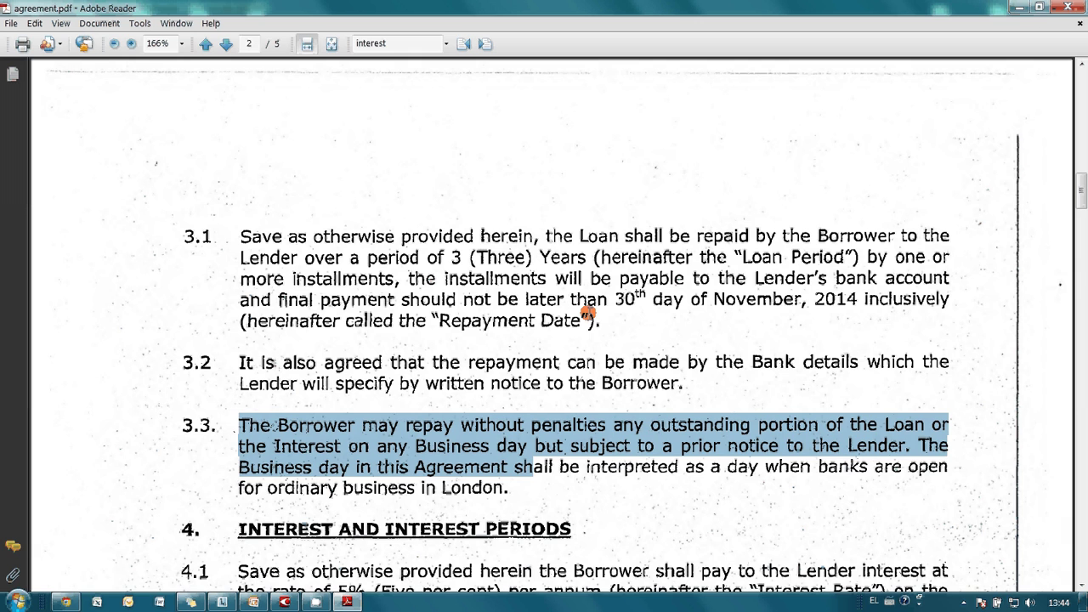
pyautogui.click(1068, 7)
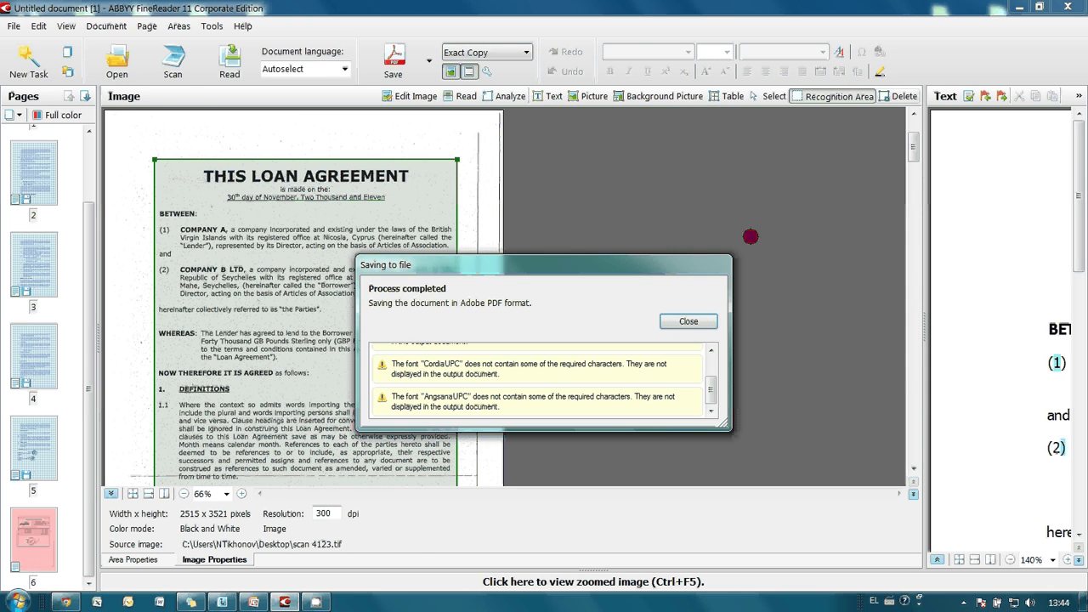
# - Dismiss the save report and save the agreement pages as Word document 'agreement'
pyautogui.click(694, 323)
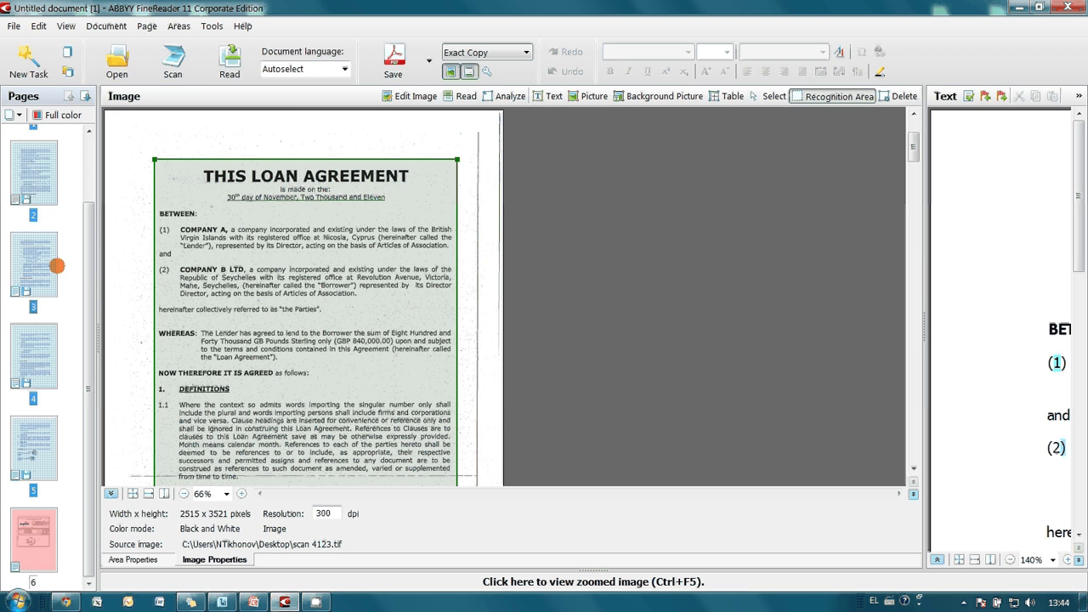
pyautogui.rightClick(38, 251)
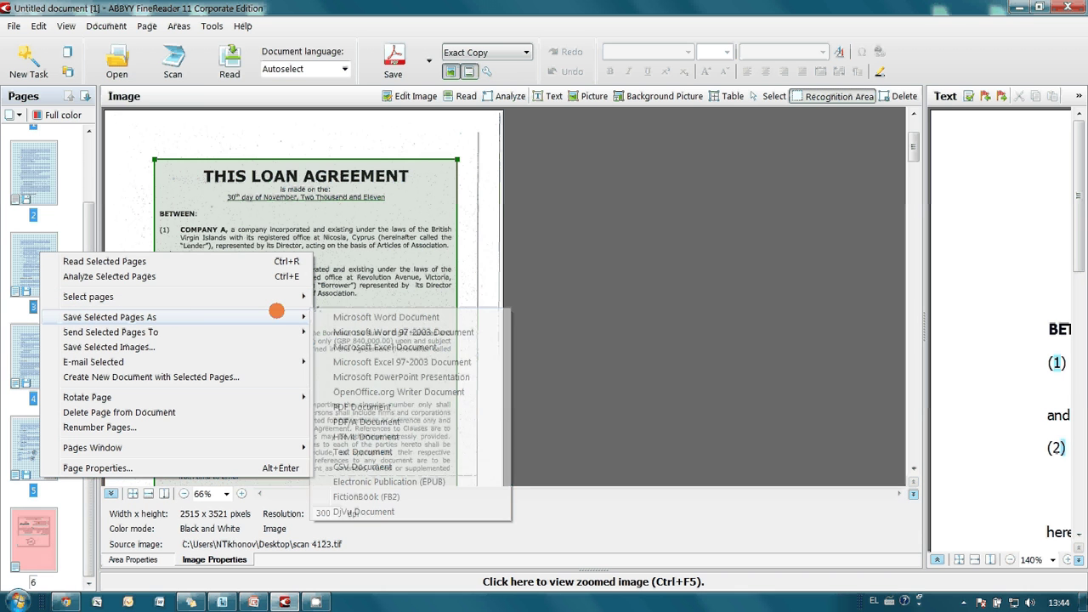
pyautogui.moveTo(110, 317)
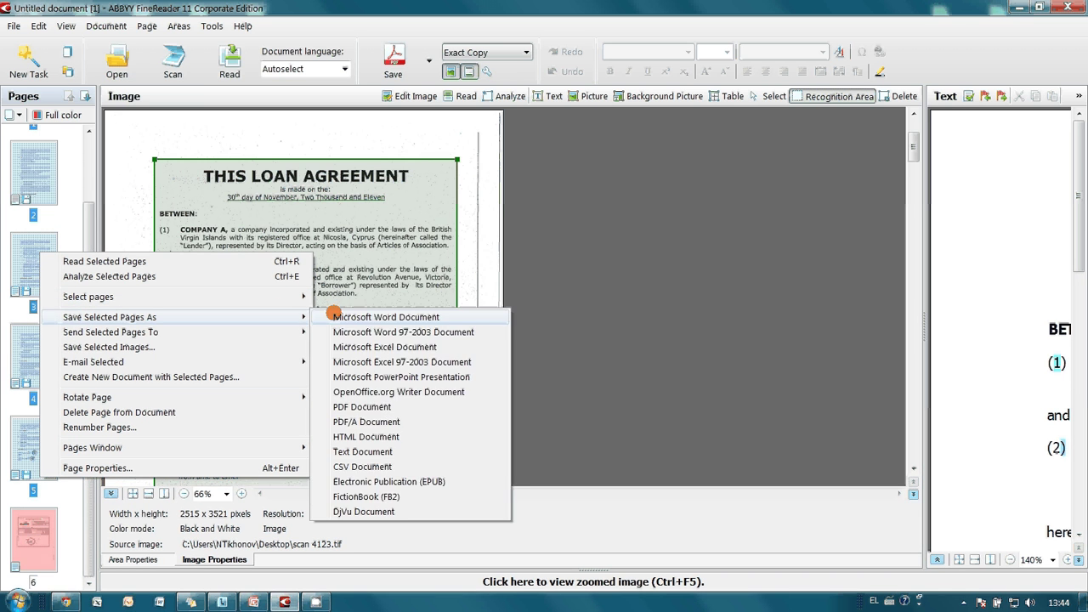
pyautogui.click(358, 316)
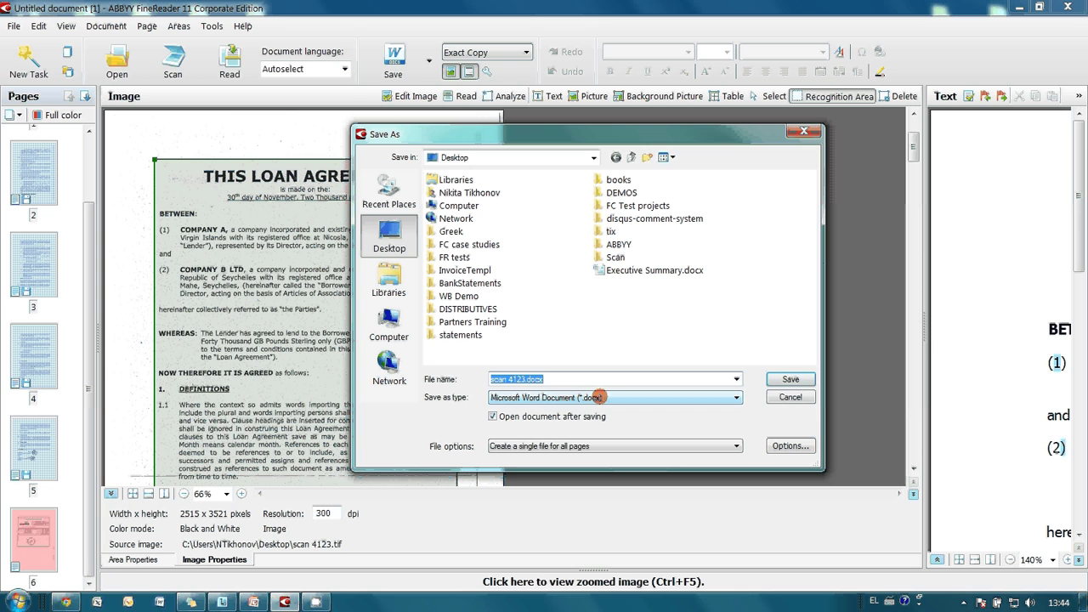
pyautogui.write('agreement')
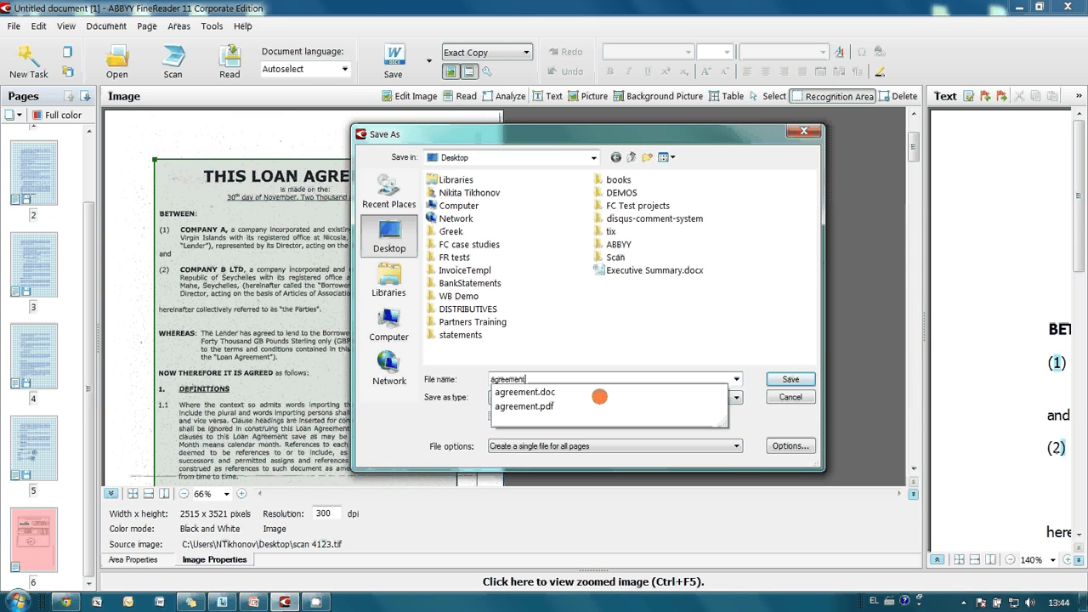
pyautogui.press('Return')
pyautogui.press('Return')
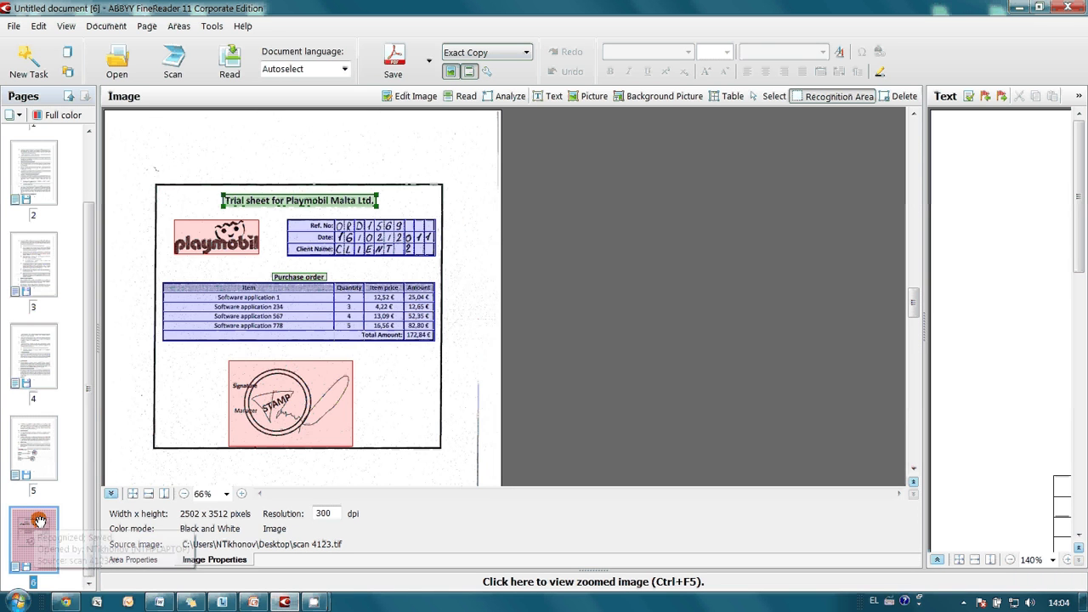
# - Save page 6 alone as invoice.pdf and select the purchase order rows' text in Reader
pyautogui.rightClick(29, 533)
pyautogui.moveTo(100, 373)
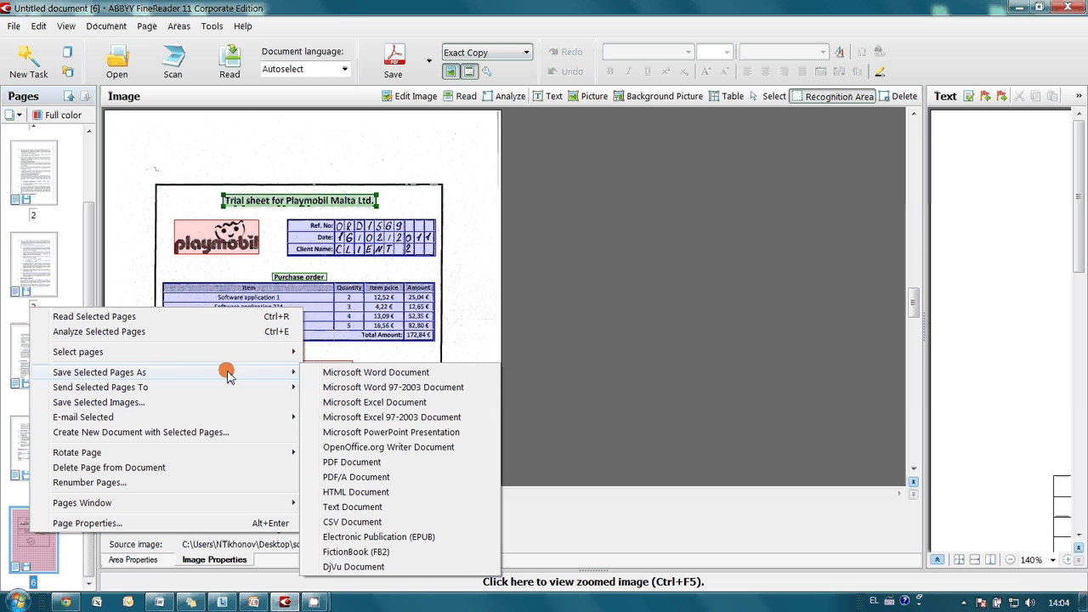
pyautogui.click(356, 462)
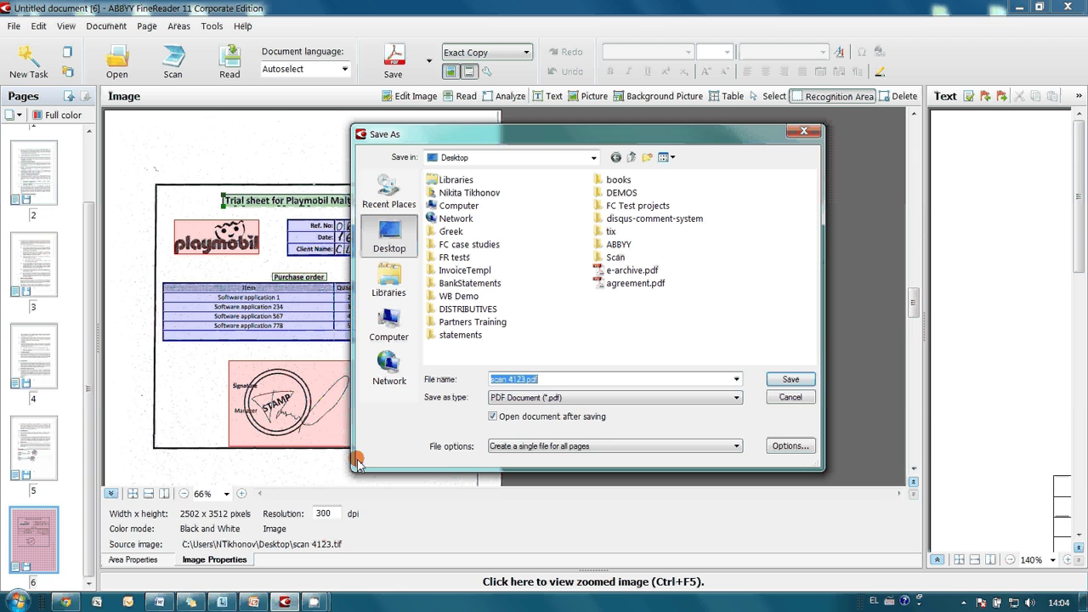
pyautogui.write('invoice')
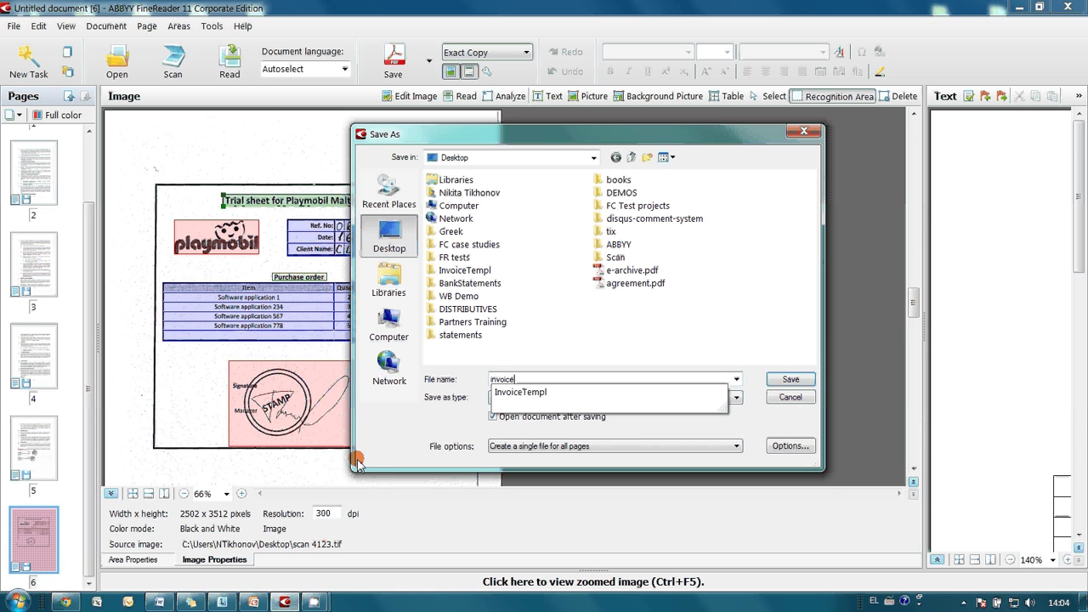
pyautogui.click(793, 380)
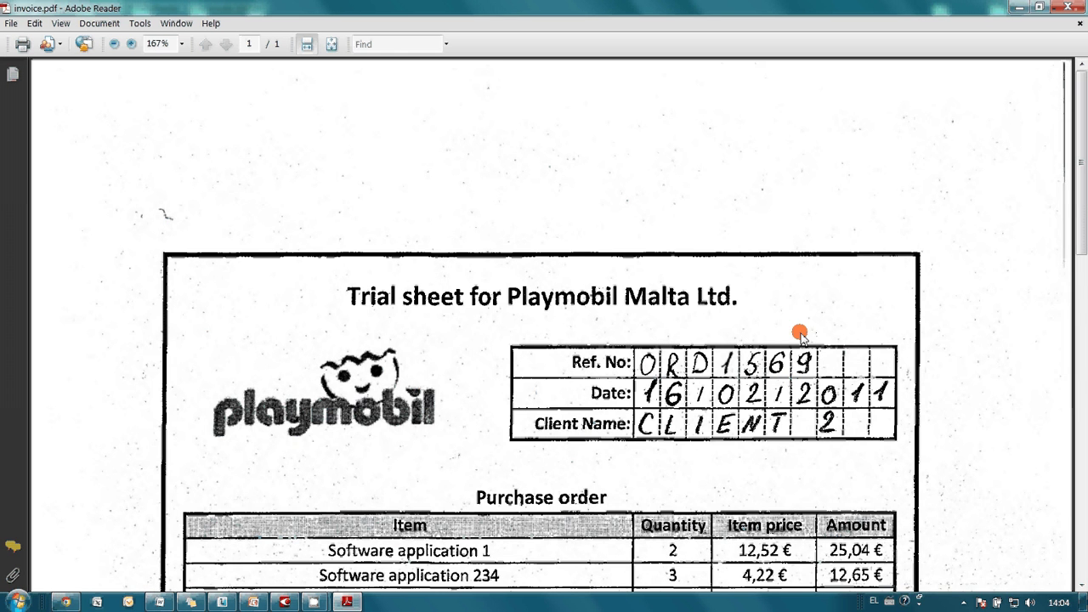
pyautogui.moveTo(1080, 194); pyautogui.dragTo(1082, 313)
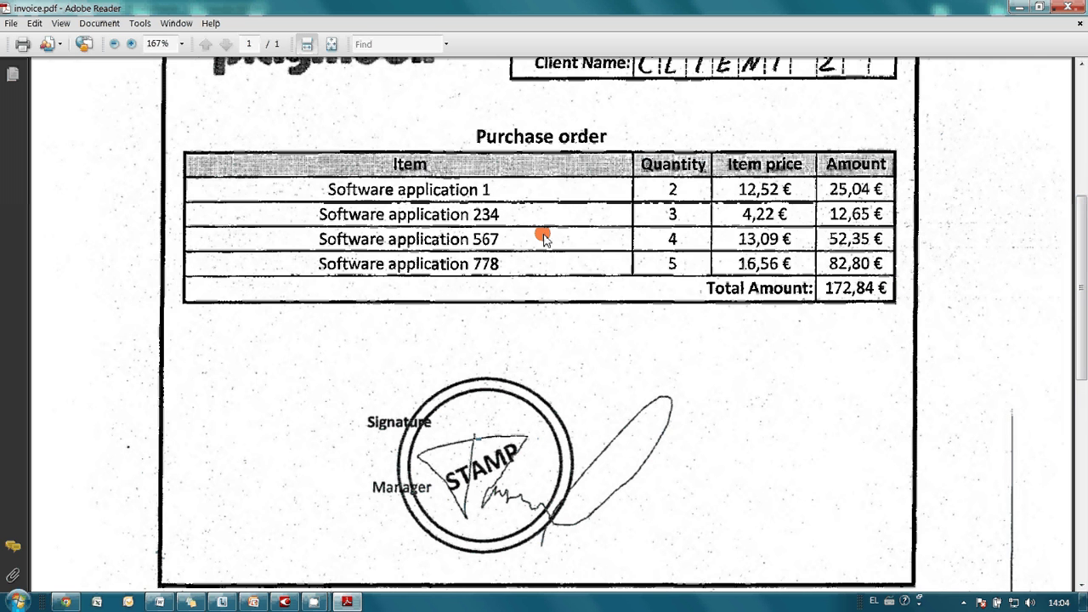
pyautogui.moveTo(340, 182); pyautogui.dragTo(513, 287)
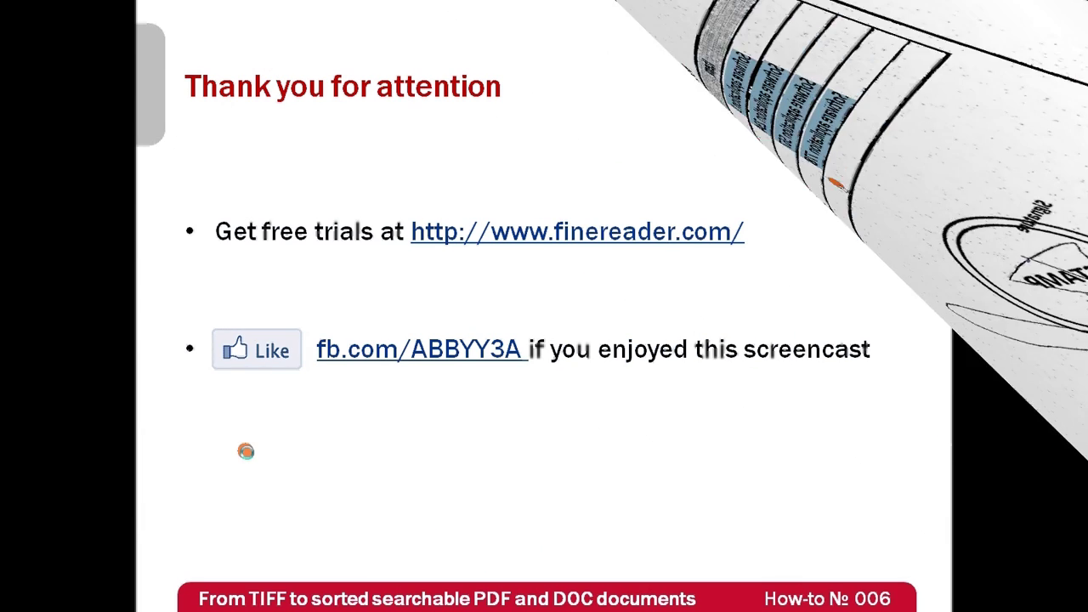